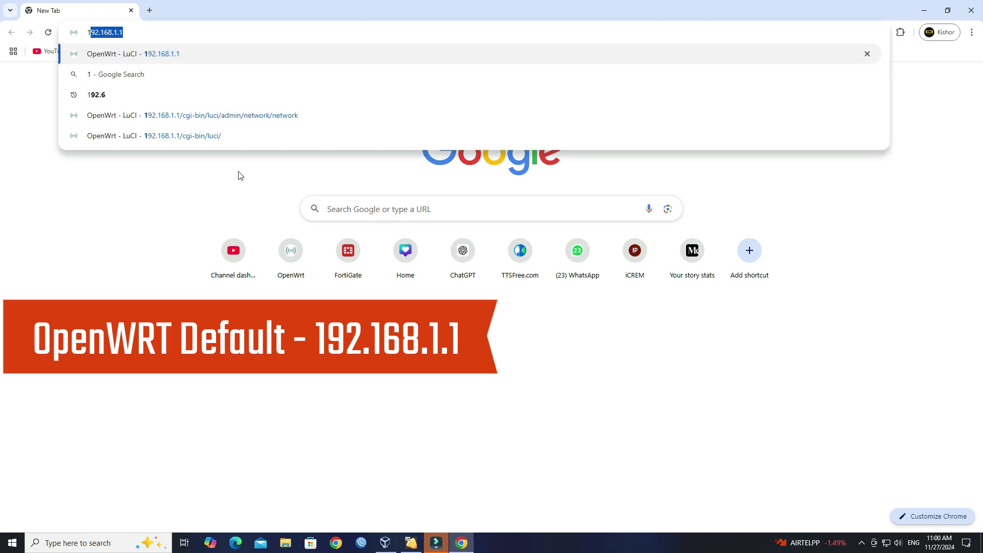
# - Log into LuCI at 192.168.1.1 as root and go to Firewall Port Forwards
pyautogui.write('.168.1.1')
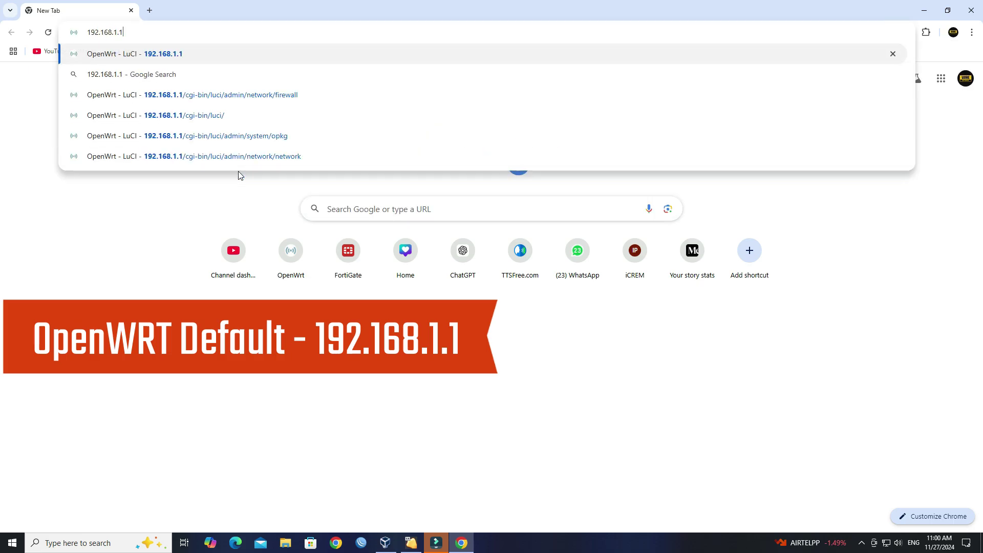
pyautogui.press('Return')
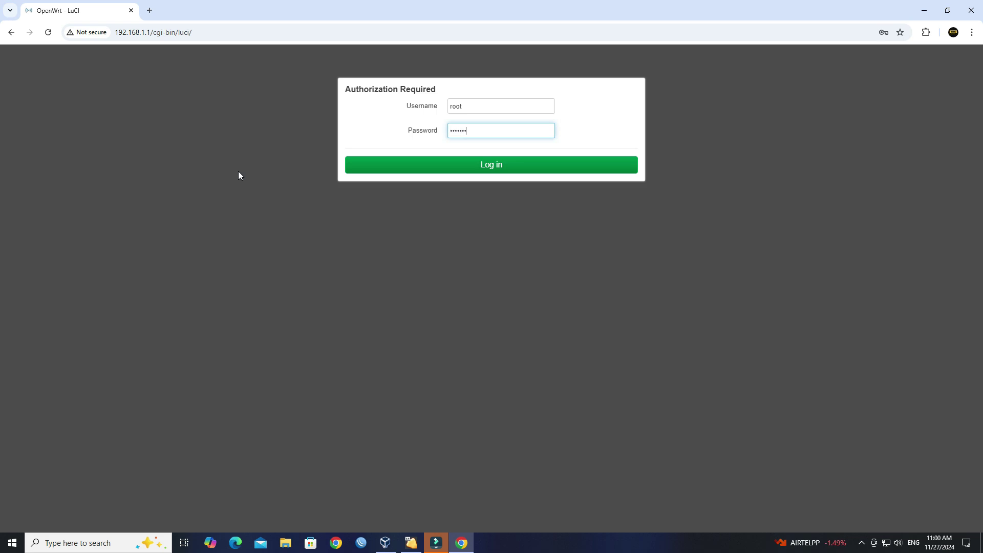
pyautogui.press('Return')
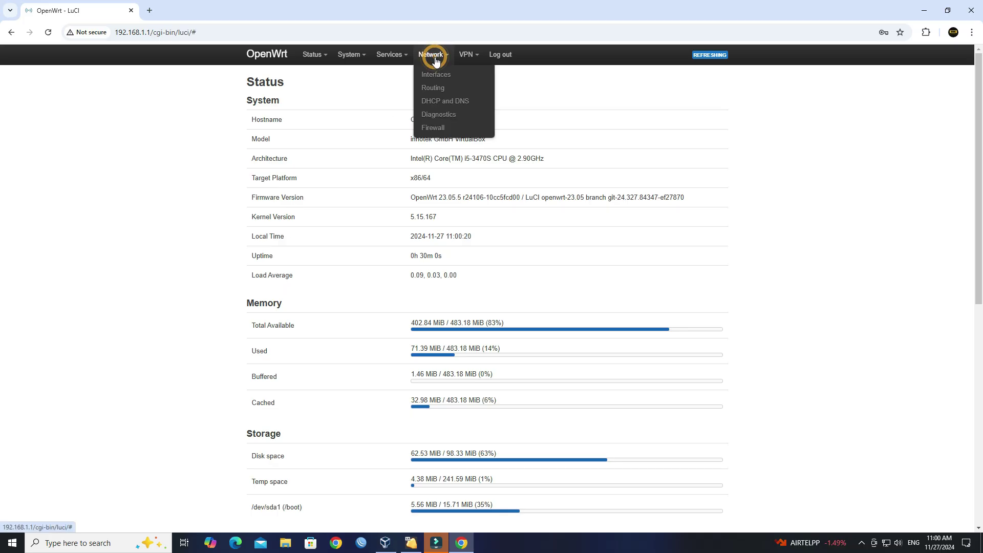
pyautogui.click(445, 129)
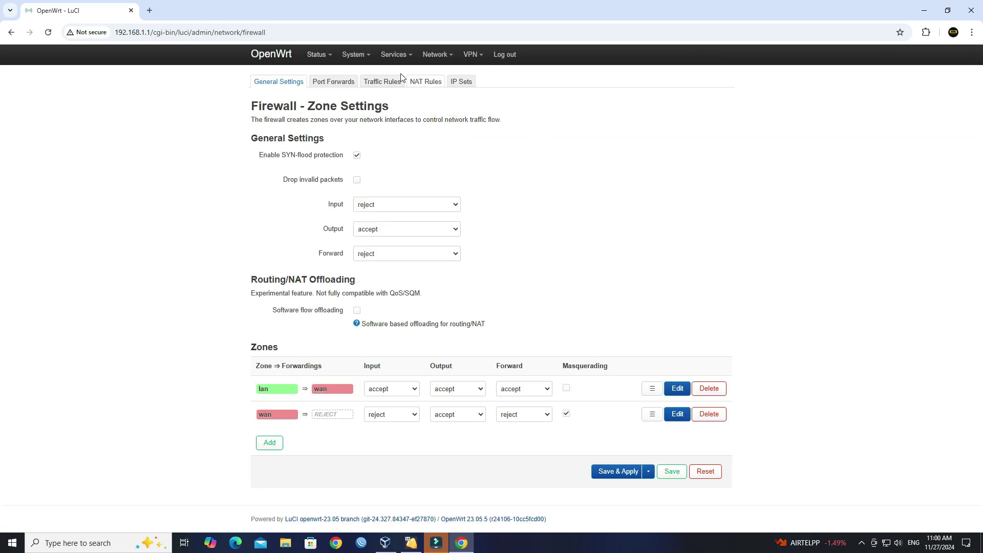
pyautogui.click(339, 89)
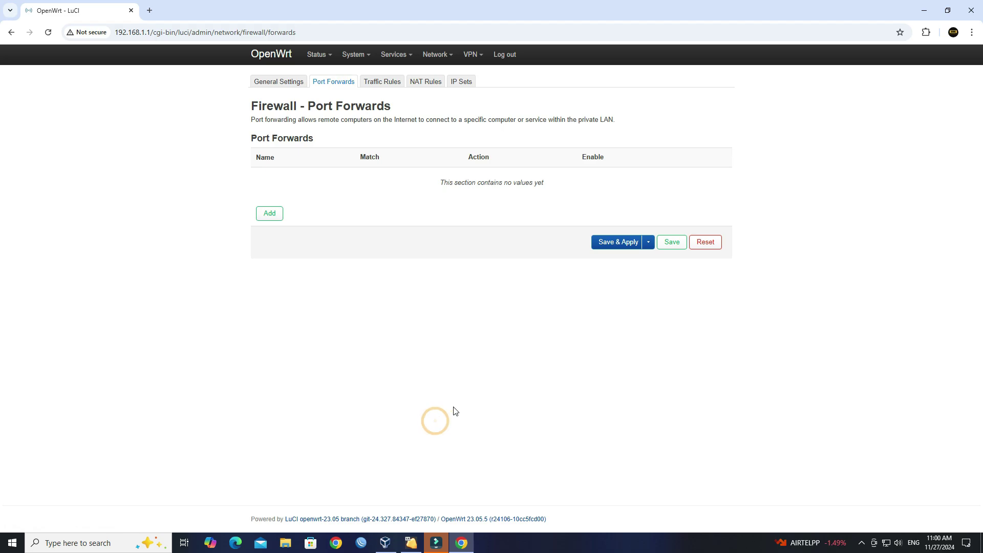
# - Add a new port forward named 'Mikrotik Port Forward' with automatic address family
pyautogui.click(272, 215)
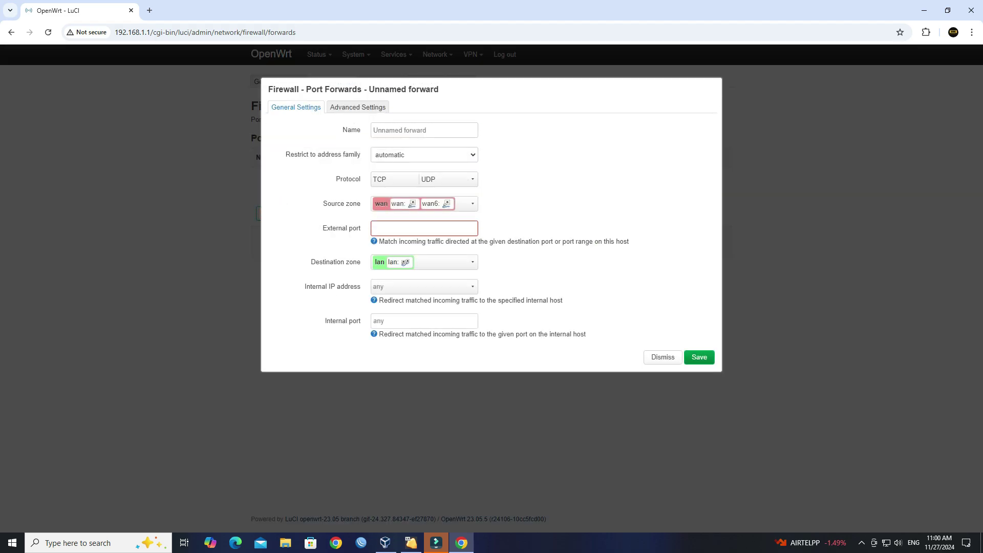
pyautogui.click(414, 131)
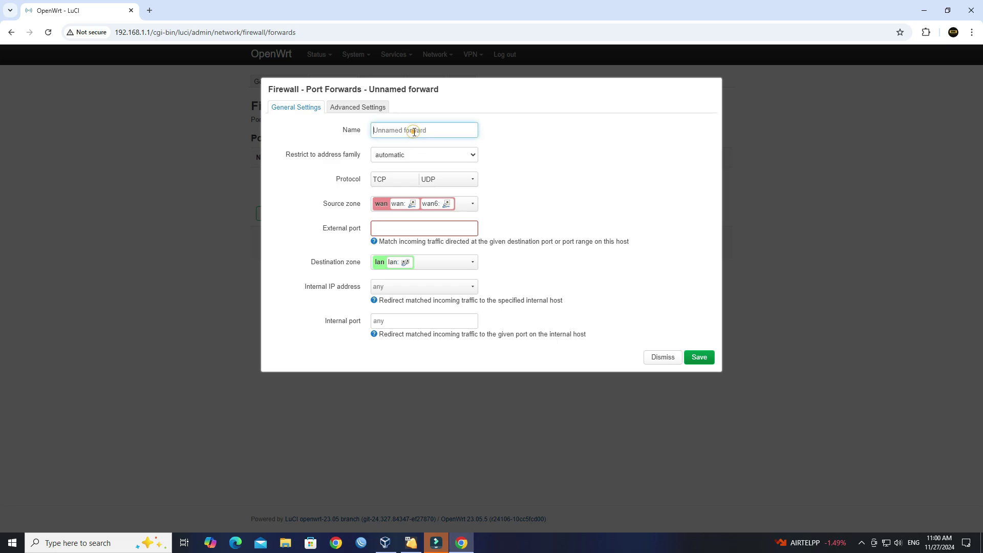
pyautogui.write('Mikrotik Port Forward')
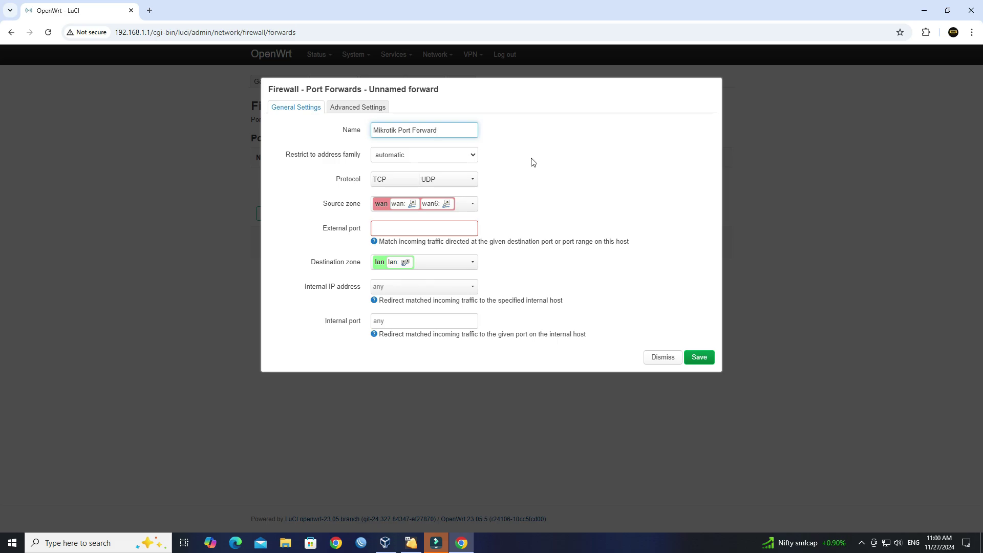
pyautogui.moveTo(362, 155); pyautogui.dragTo(285, 160)
pyautogui.click(454, 156)
pyautogui.click(453, 155)
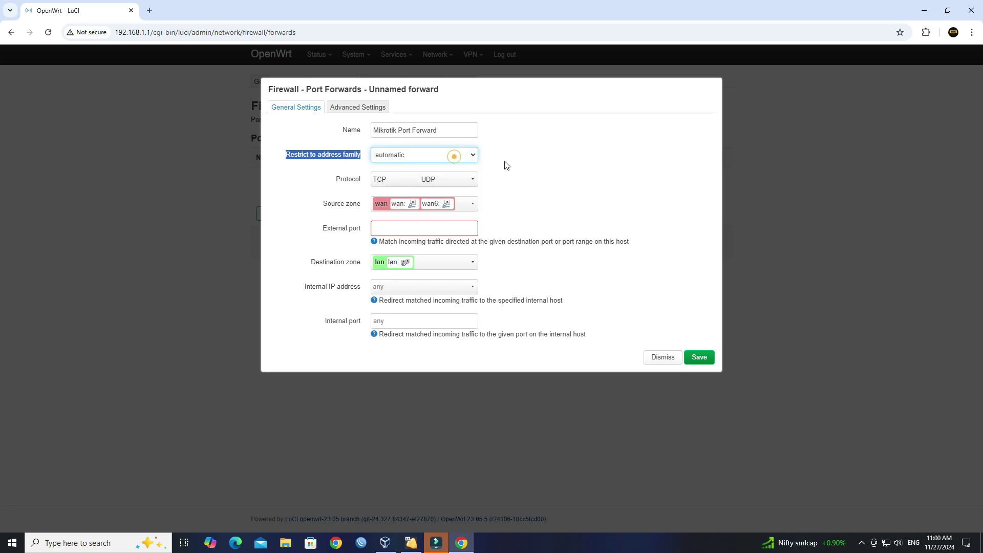
# - Keep TCP/UDP protocol and wan source zone, then open a second browser tab
pyautogui.click(519, 161)
pyautogui.moveTo(365, 178); pyautogui.dragTo(339, 183)
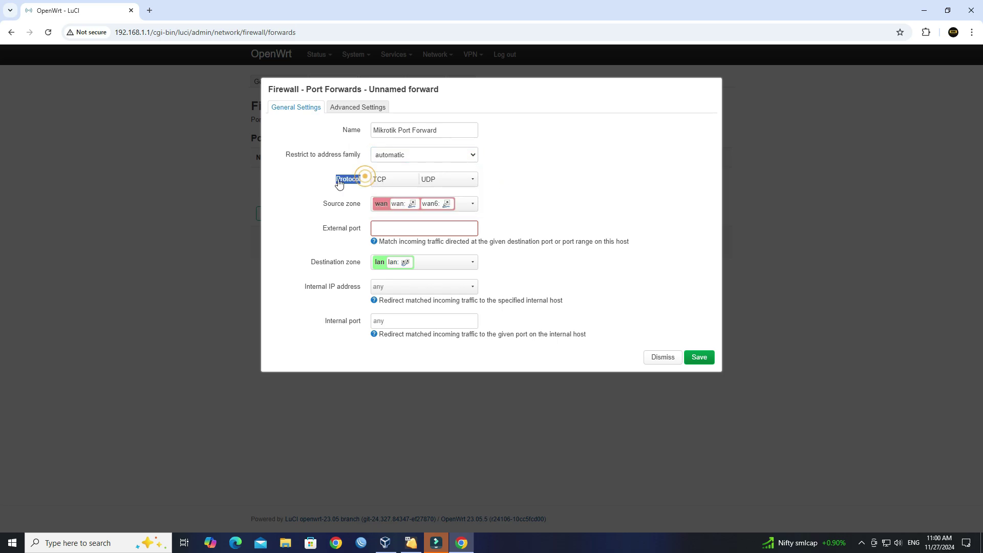
pyautogui.click(507, 180)
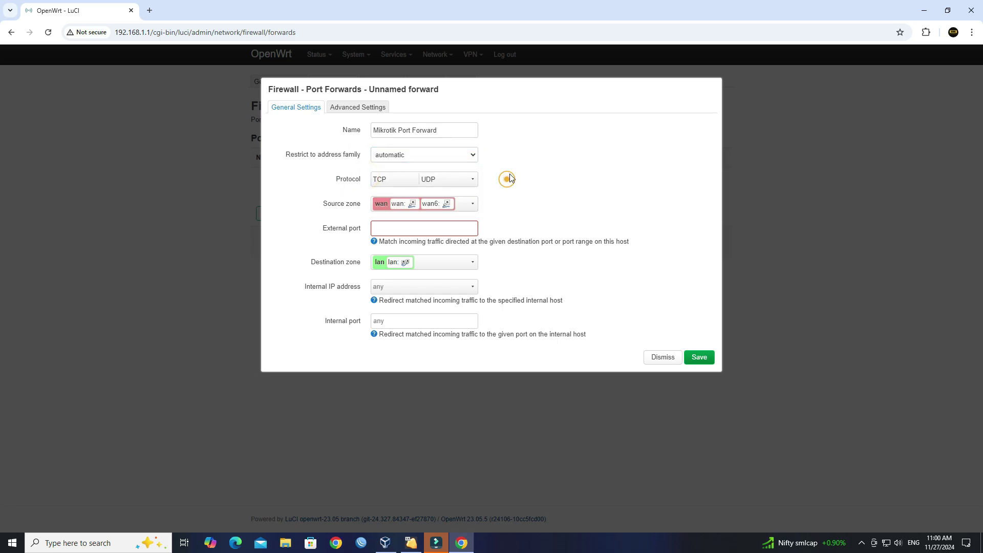
pyautogui.moveTo(360, 204); pyautogui.dragTo(333, 206)
pyautogui.click(470, 204)
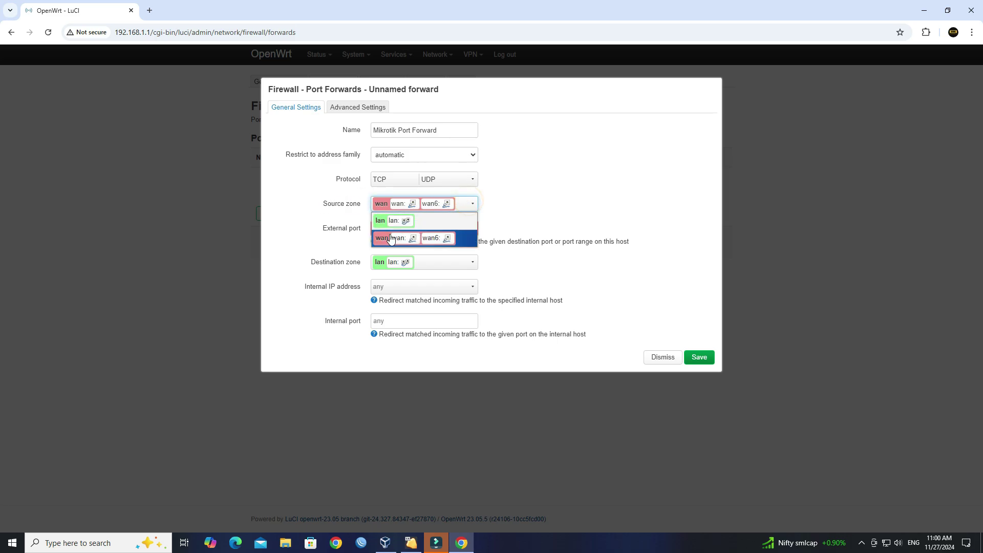
pyautogui.click(561, 205)
pyautogui.click(560, 201)
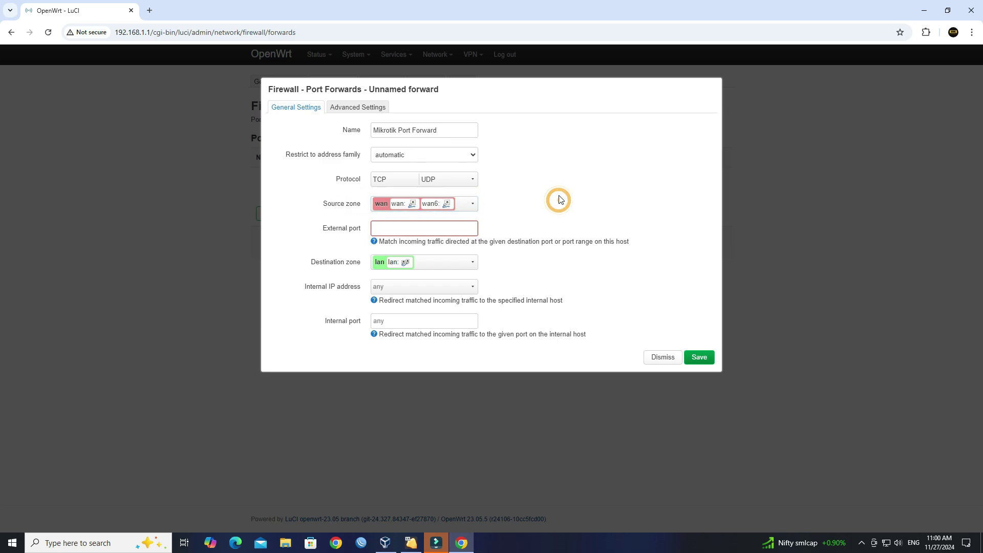
pyautogui.click(435, 230)
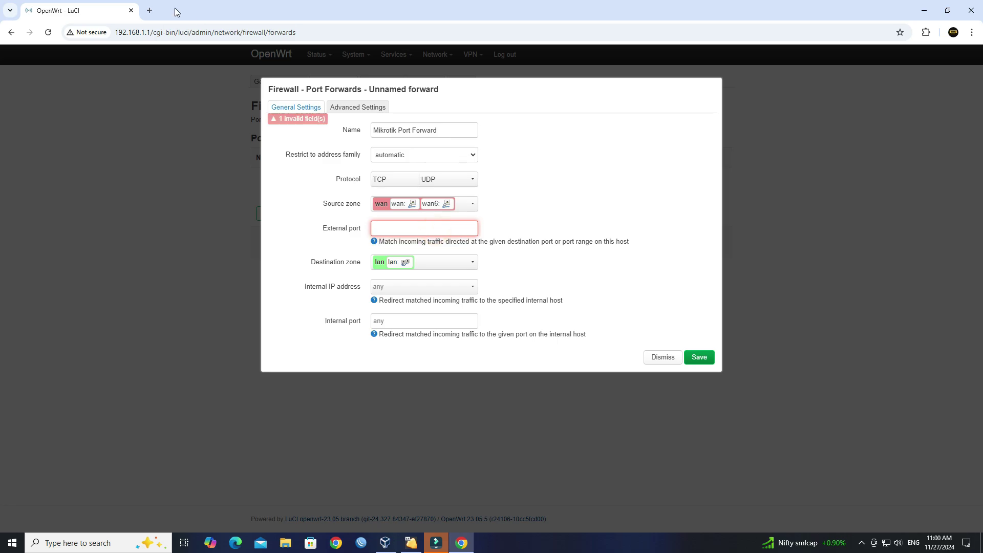
pyautogui.click(149, 10)
# - Load the MikroTik page at 192.168.1.233:8080 and set the rule's external port to 8080
pyautogui.write('192')
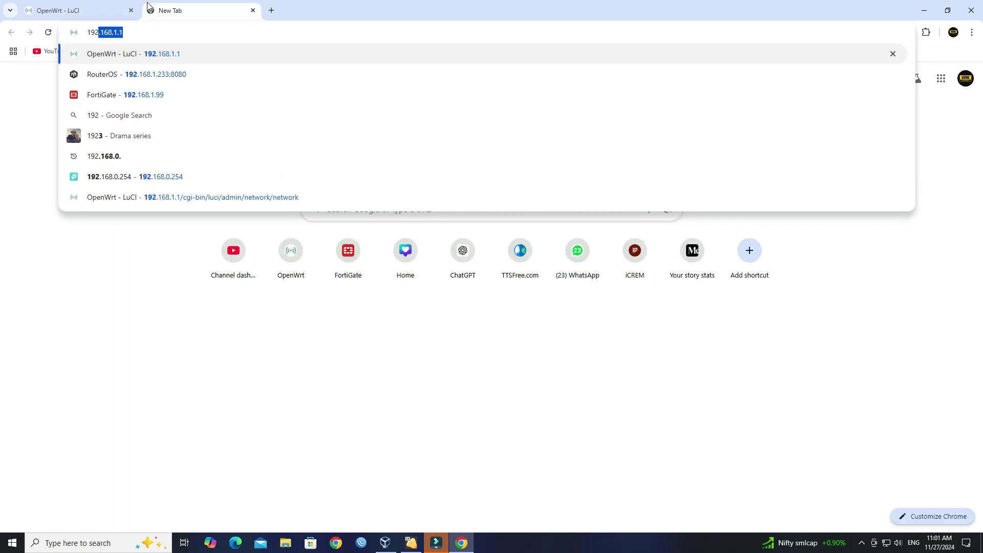
pyautogui.write('.168.1')
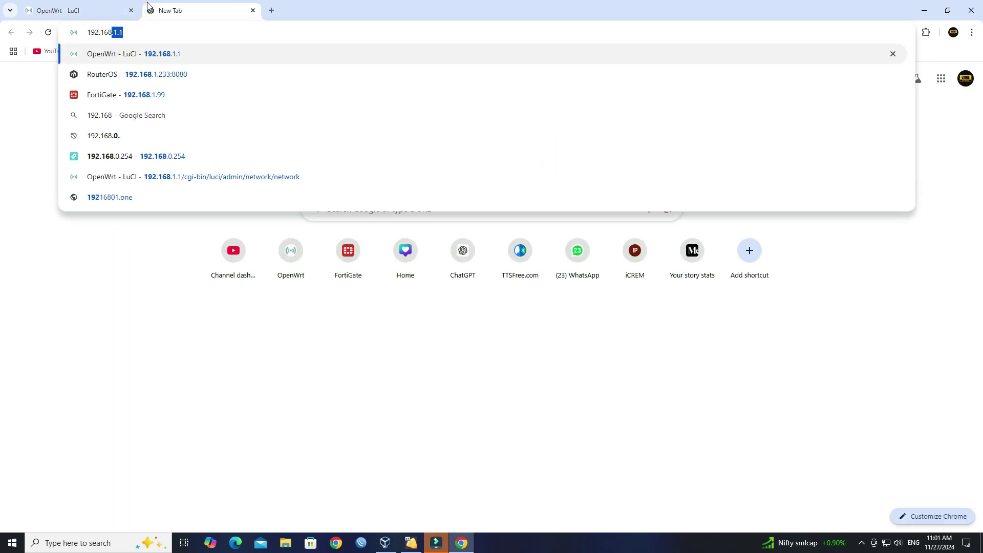
pyautogui.write('.233:8080')
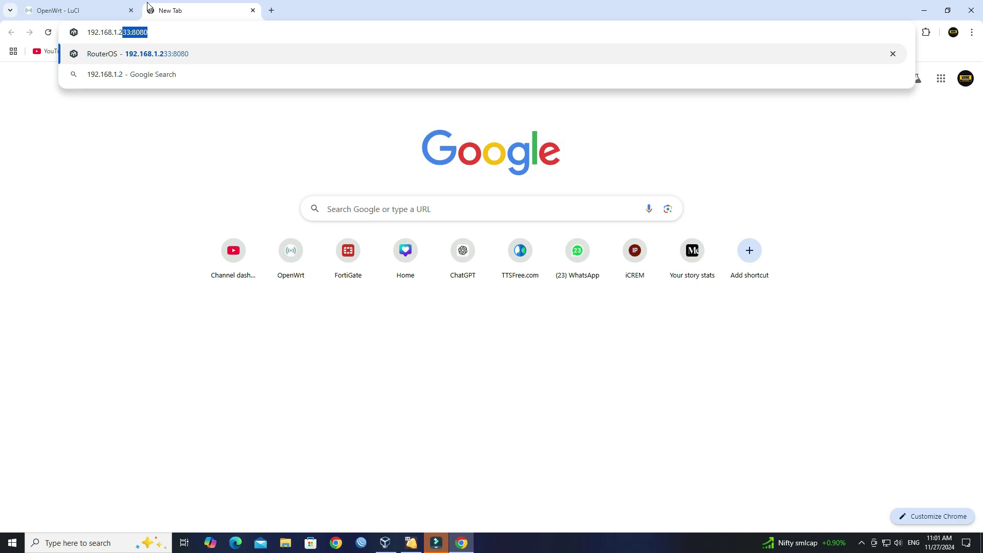
pyautogui.press('Return')
pyautogui.doubleClick(183, 32)
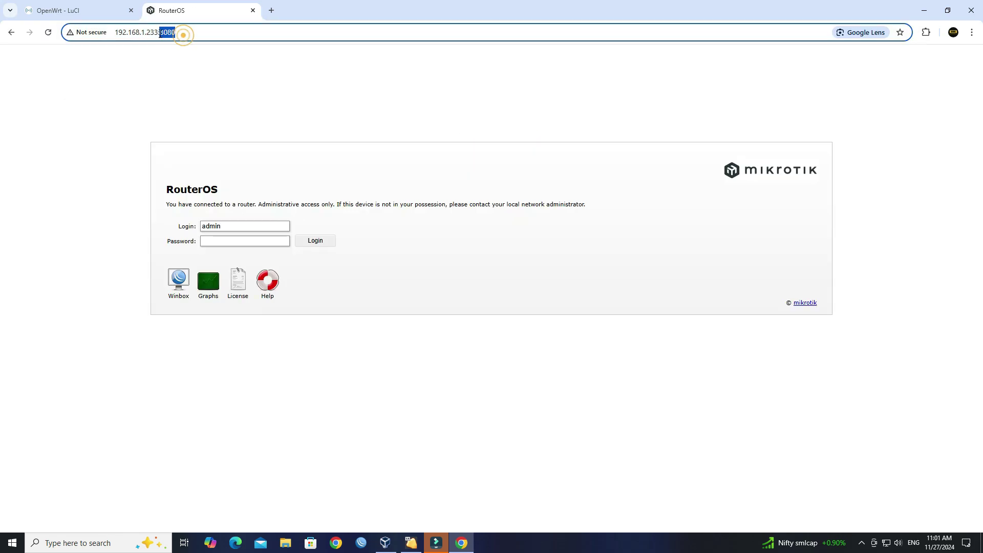
pyautogui.click(86, 7)
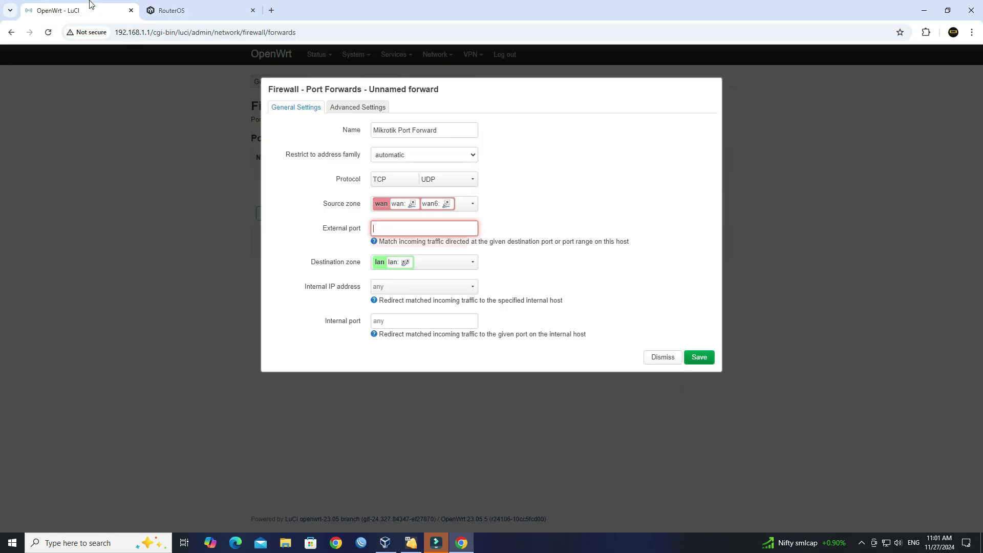
pyautogui.click(423, 227)
pyautogui.write('8080')
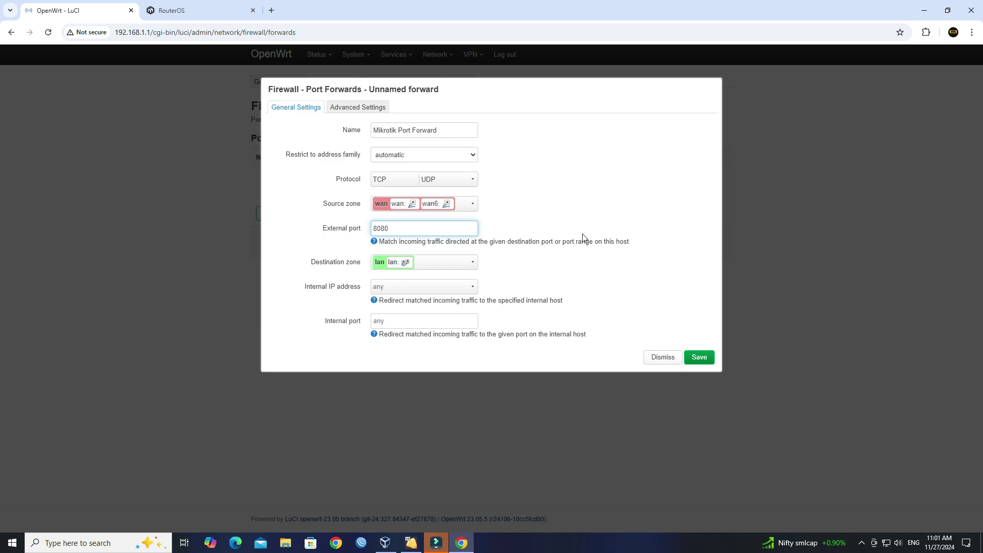
# - Set the internal IP address to custom value 192.168.1.233, copied from the MikroTik tab
pyautogui.moveTo(362, 264); pyautogui.dragTo(316, 265)
pyautogui.click(545, 285)
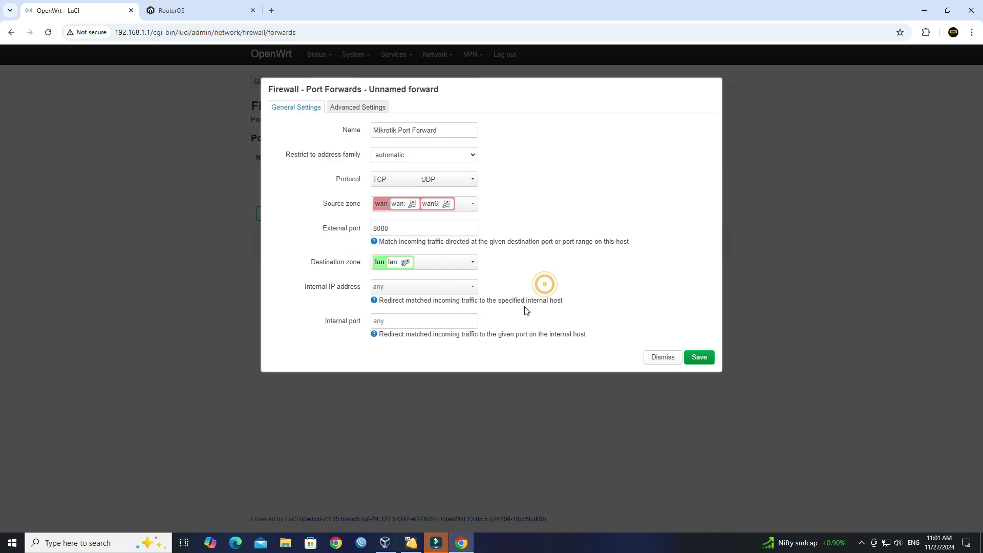
pyautogui.click(427, 287)
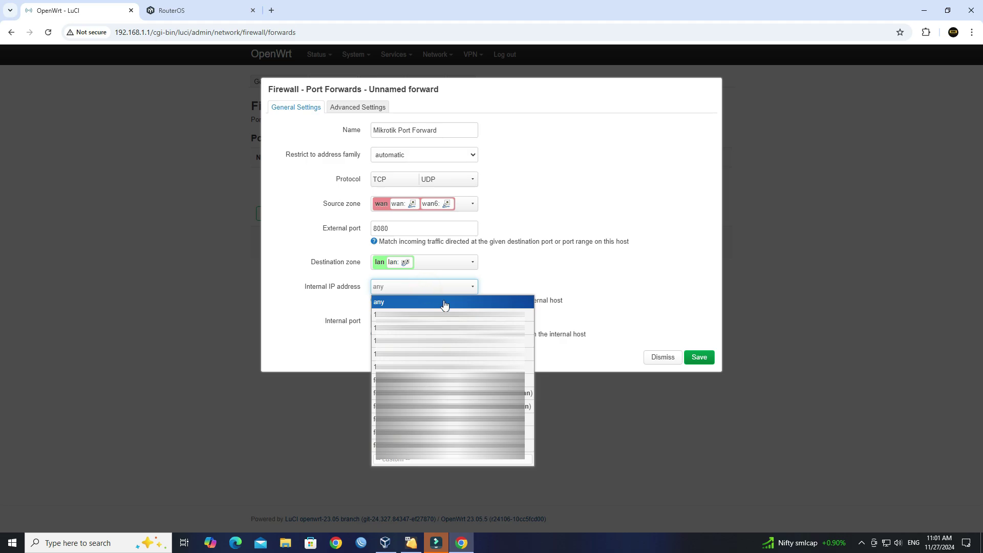
pyautogui.click(174, 10)
pyautogui.click(145, 34)
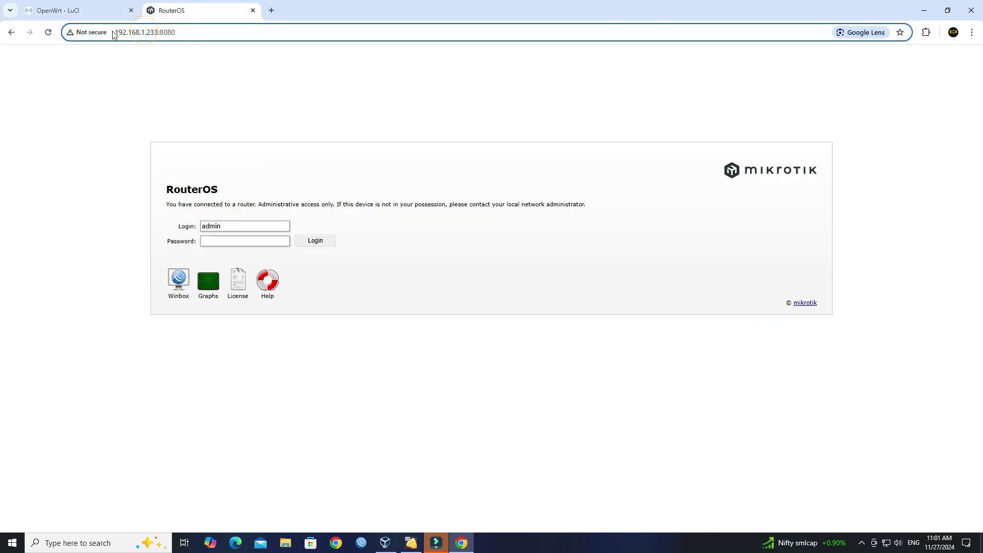
pyautogui.moveTo(118, 34); pyautogui.dragTo(159, 40)
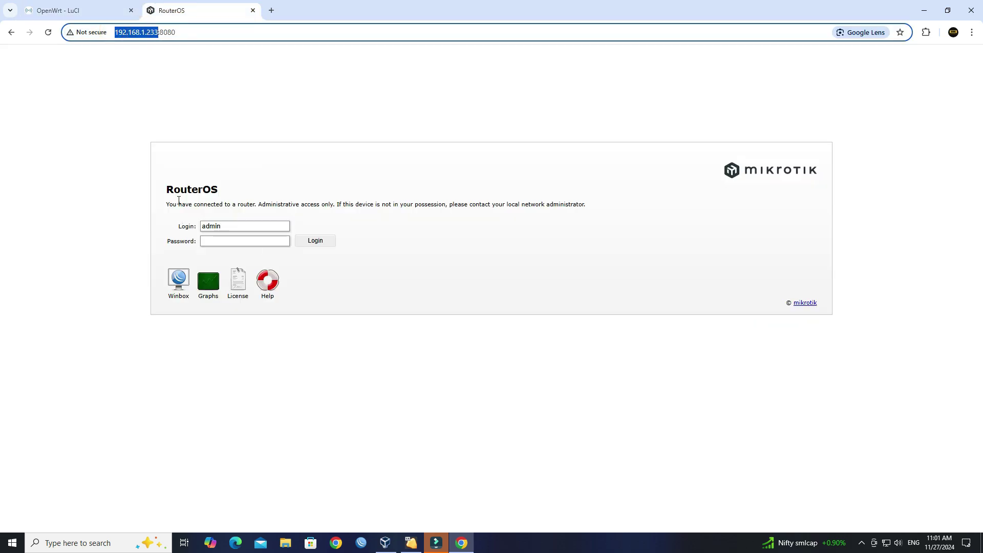
pyautogui.click(97, 7)
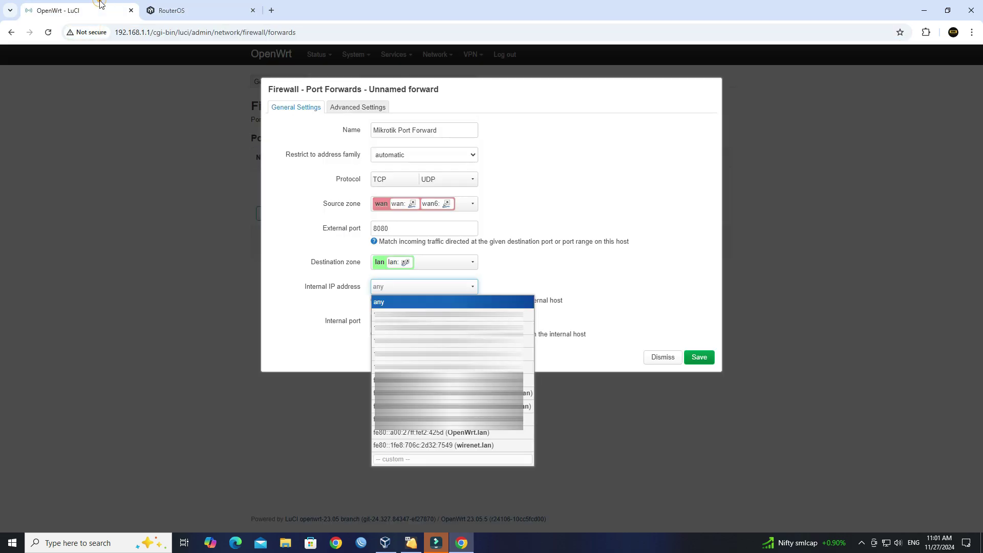
pyautogui.click(510, 460)
pyautogui.write('192')
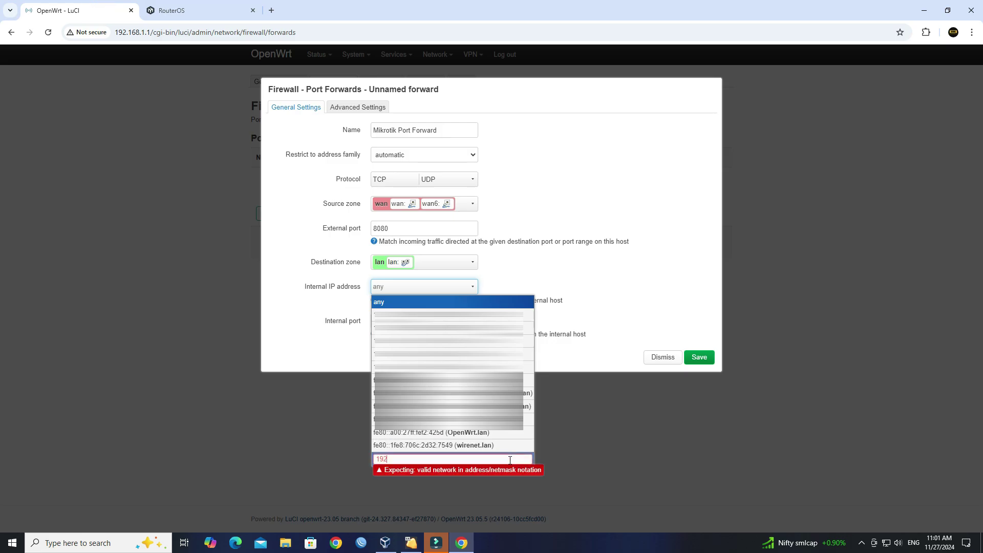
pyautogui.write('.168.1.233')
pyautogui.press('Return')
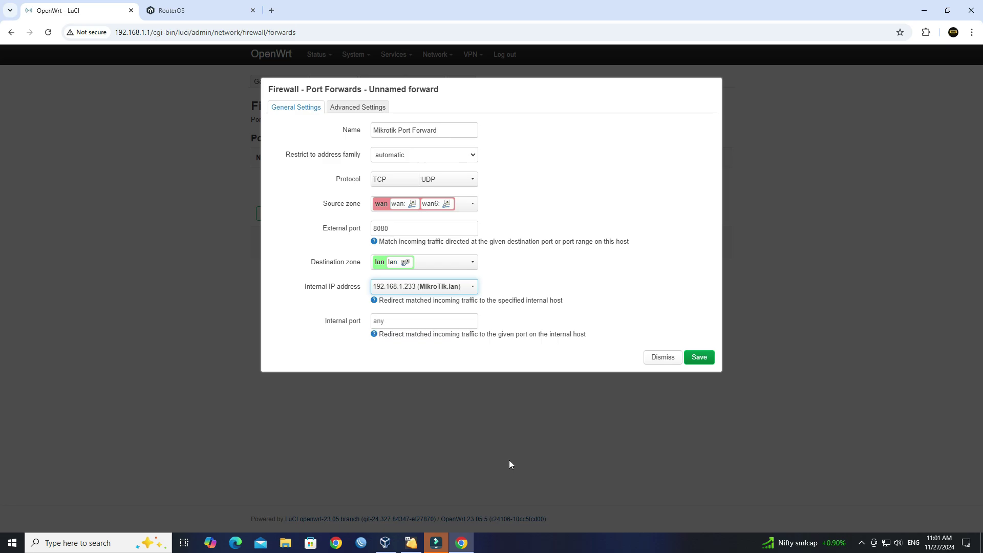
# - Copy 8080 from the external port into the internal port field
pyautogui.click(404, 321)
pyautogui.doubleClick(400, 228)
pyautogui.hotkey('ctrl', 'c')
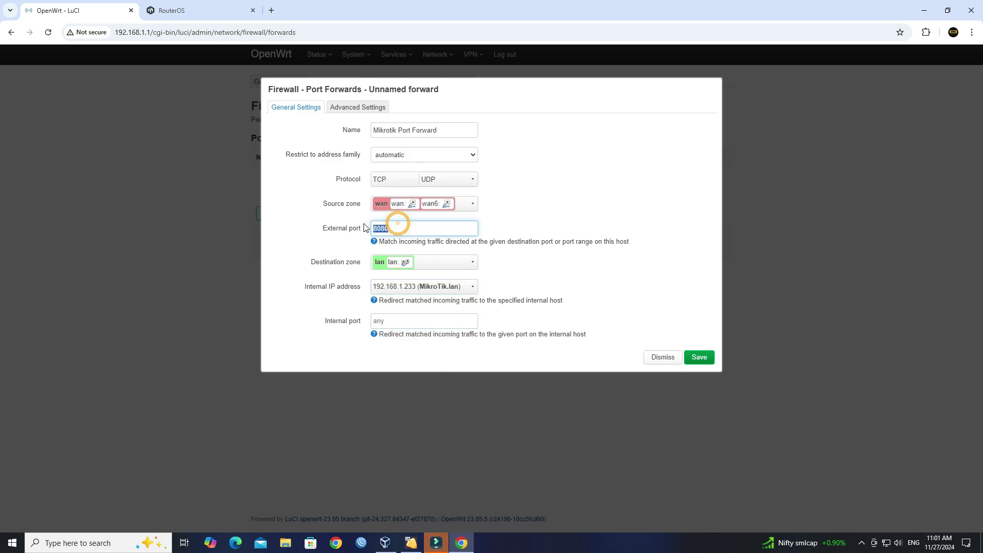
pyautogui.click(446, 321)
pyautogui.hotkey('ctrl', 'v')
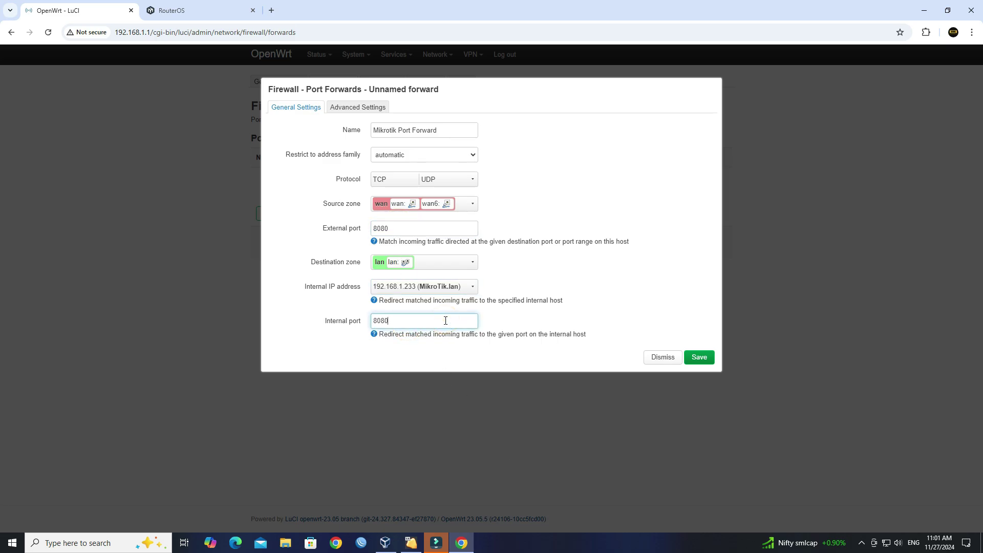
pyautogui.click(474, 409)
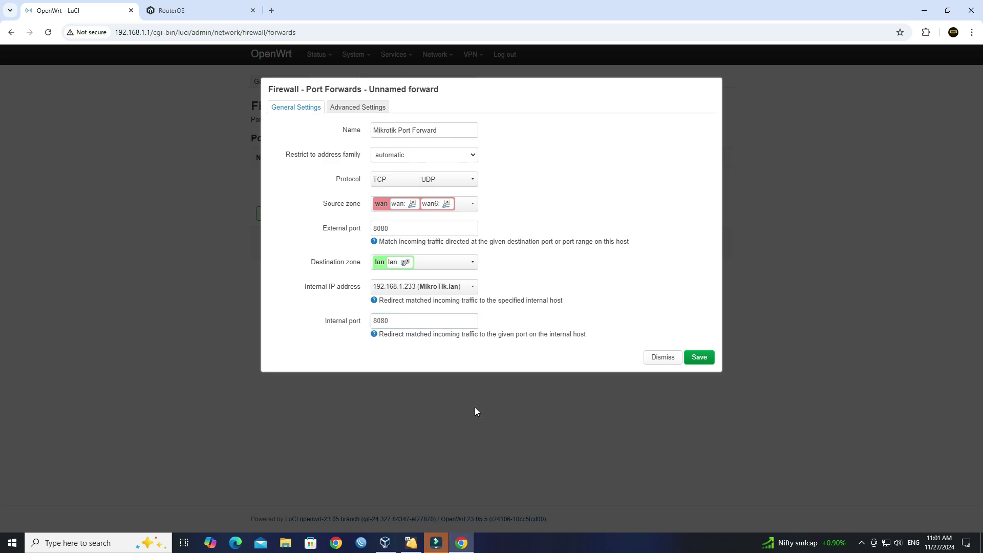
# - Save the Mikrotik Port Forward rule and apply the firewall changes
pyautogui.click(700, 357)
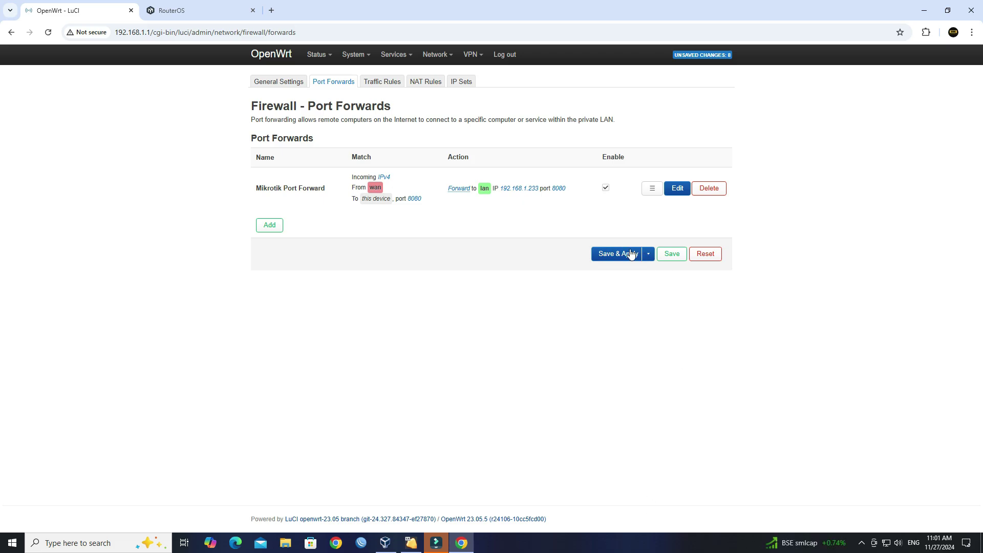
pyautogui.click(627, 255)
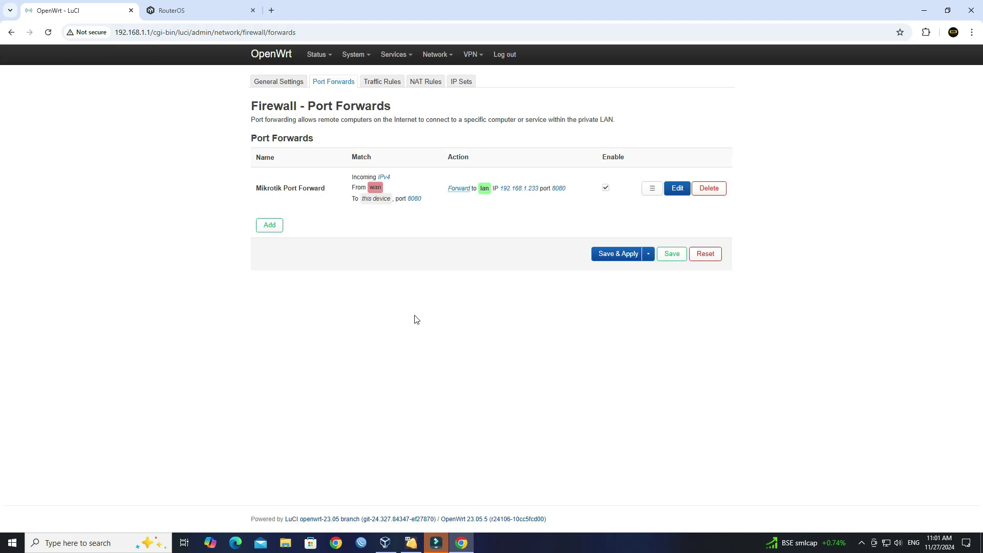
pyautogui.rightClick(494, 388)
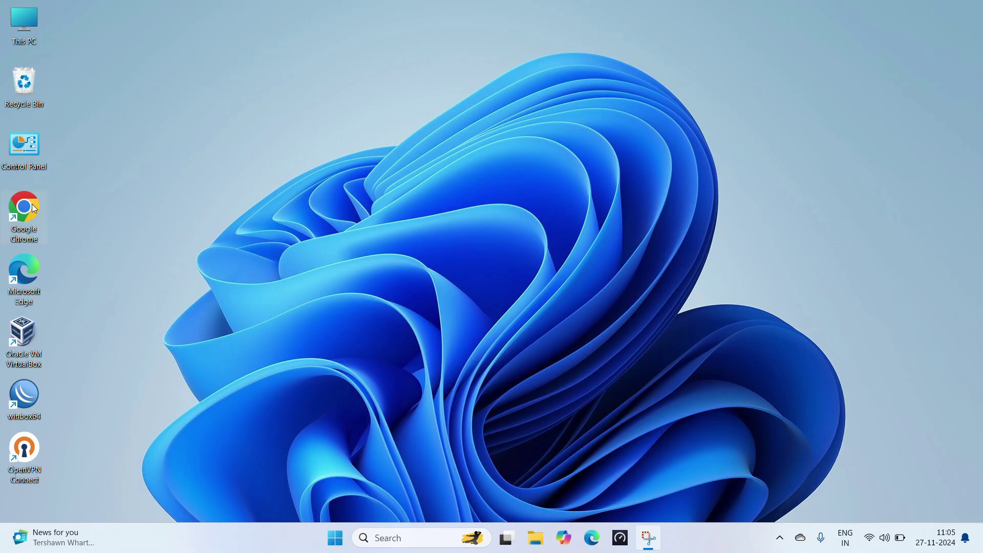
# - Start Chrome and load the public WAN address on port 8080, reaching MikroTik WebFig
pyautogui.doubleClick(32, 205)
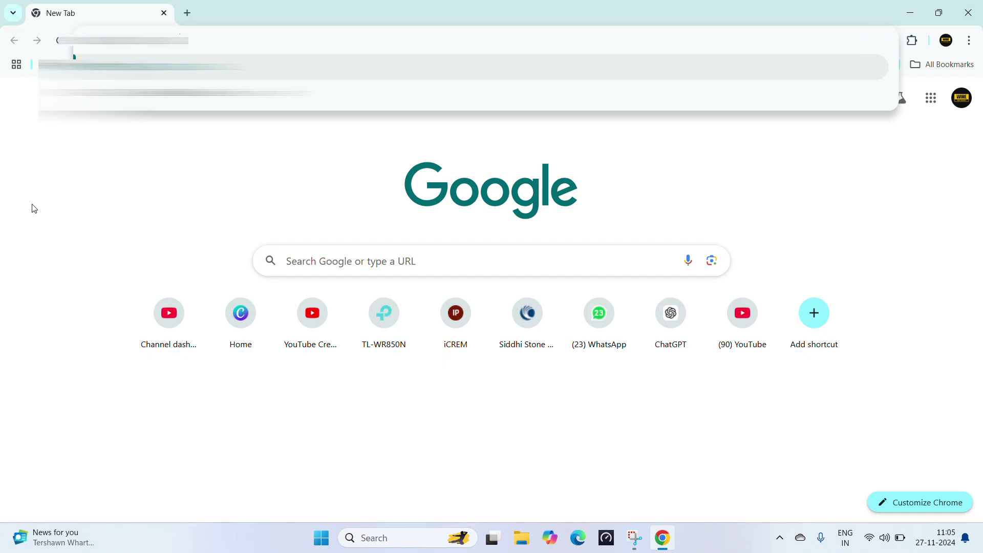
pyautogui.press('Return')
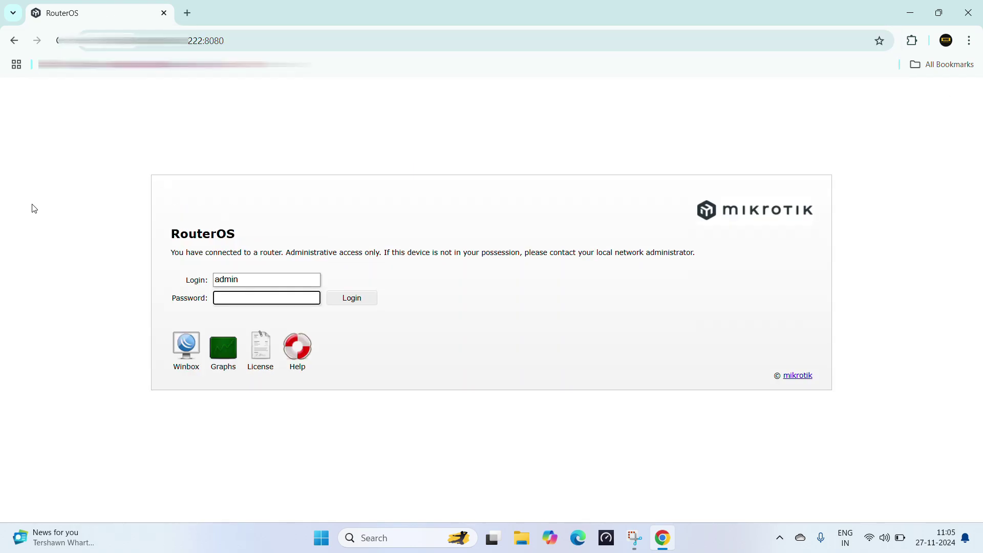
# - Search for port checker in a new tab and open portchecker.co
pyautogui.click(187, 12)
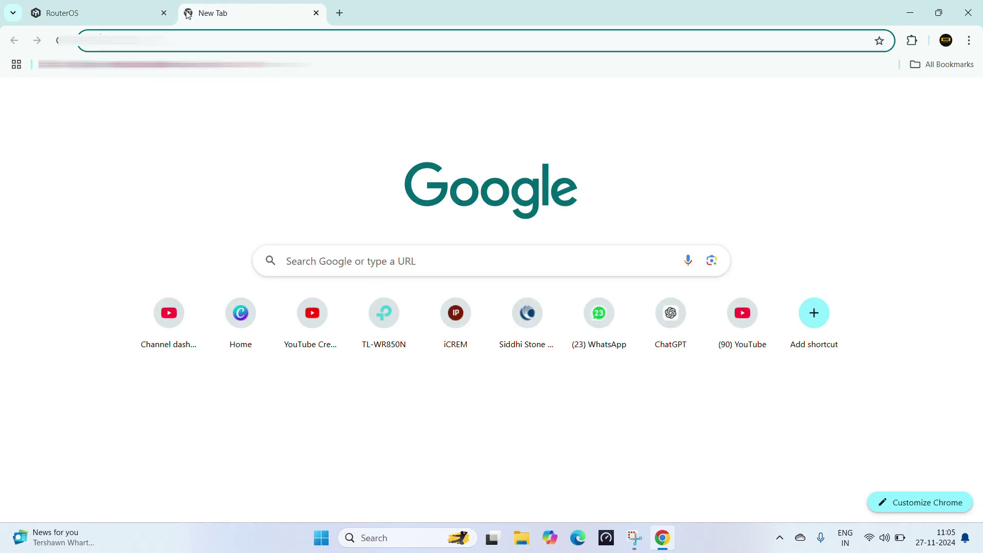
pyautogui.write('port checker')
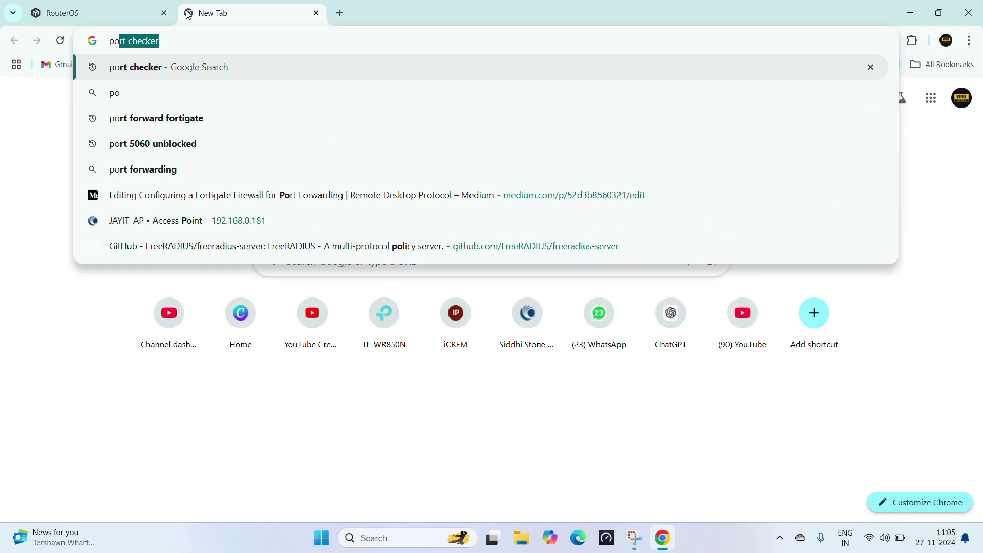
pyautogui.press('Return')
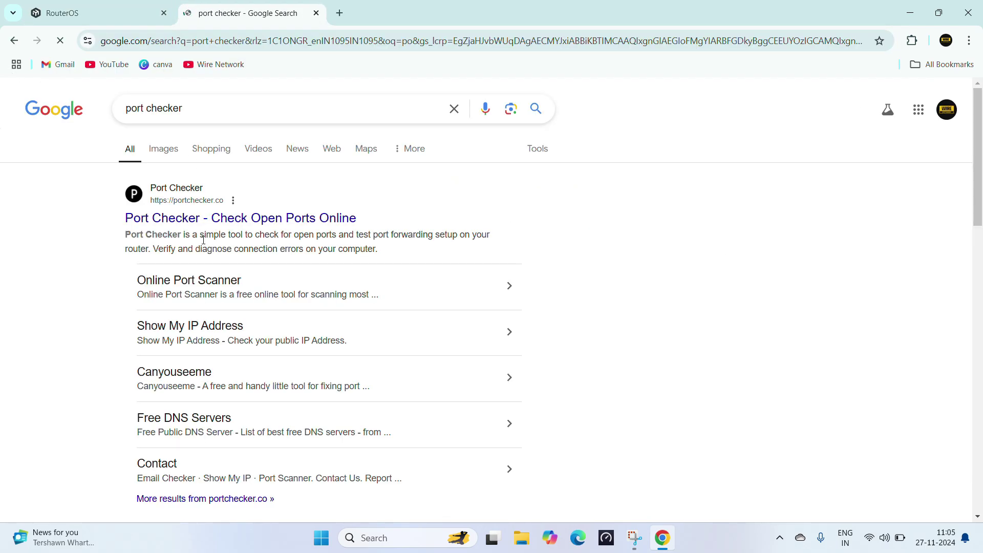
pyautogui.click(211, 225)
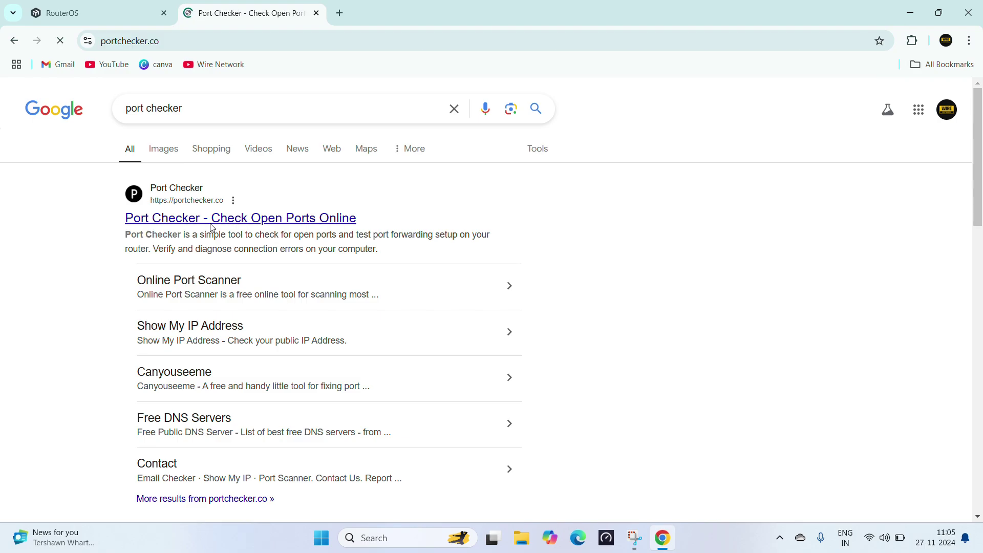
# - Check port 8080 on the prefilled public IP and confirm it reports open
pyautogui.moveTo(303, 293); pyautogui.dragTo(182, 294)
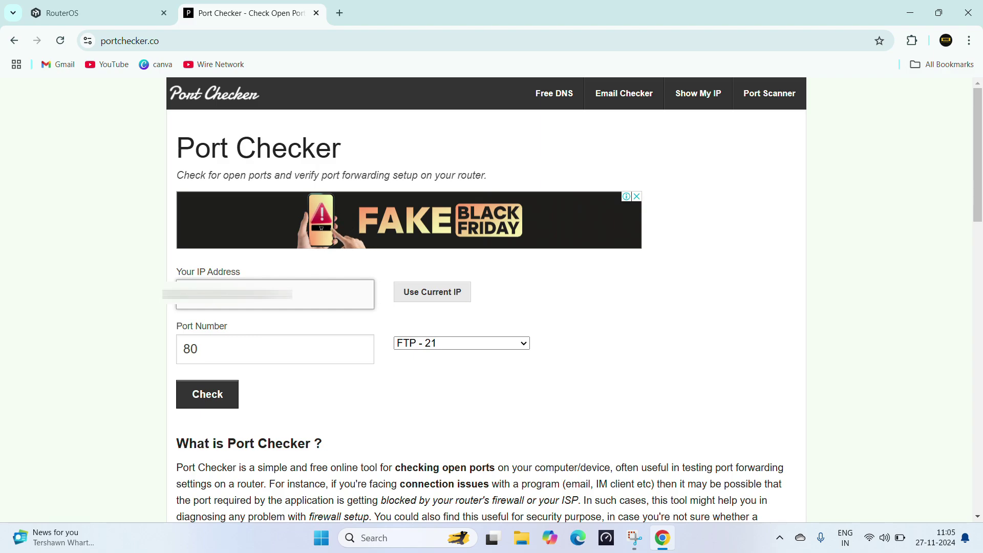
pyautogui.click(241, 346)
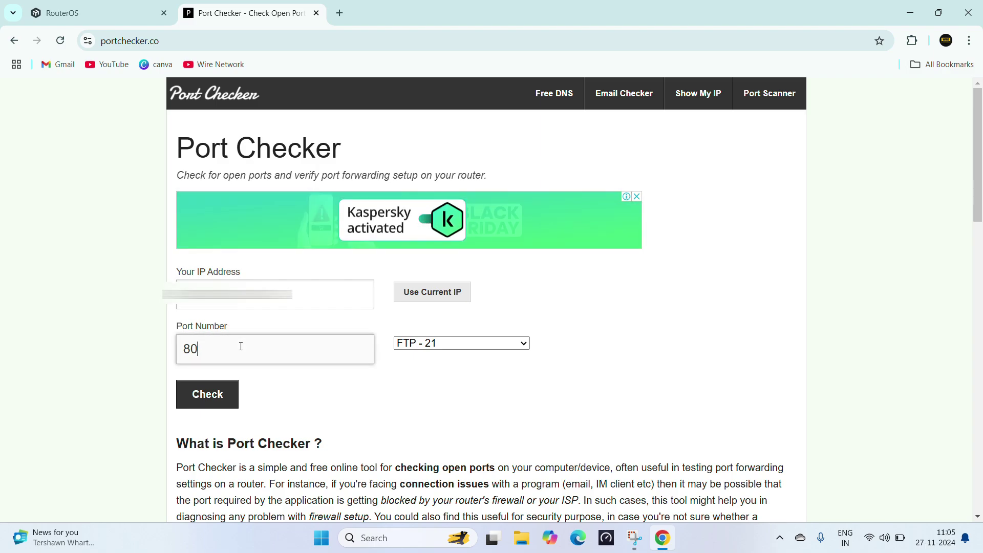
pyautogui.write('80')
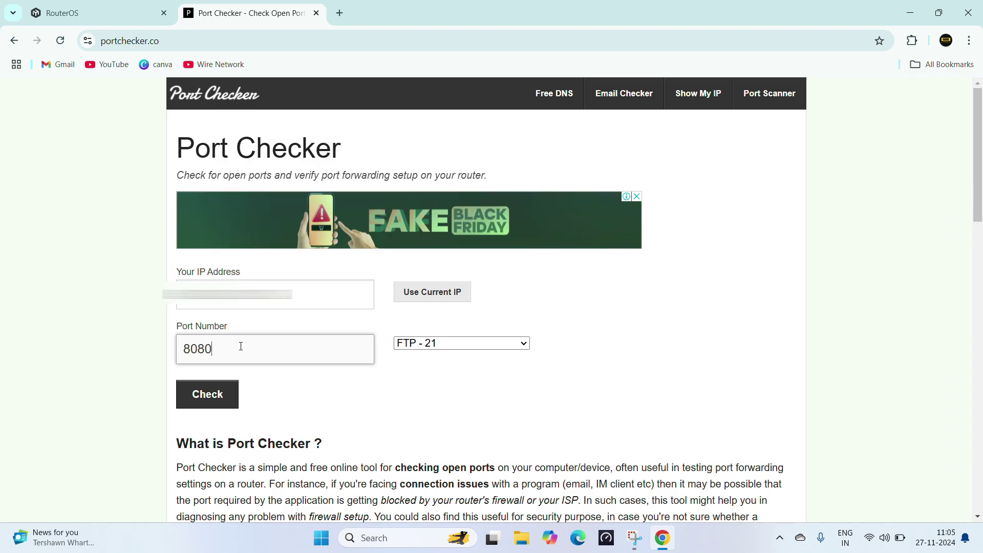
pyautogui.click(220, 396)
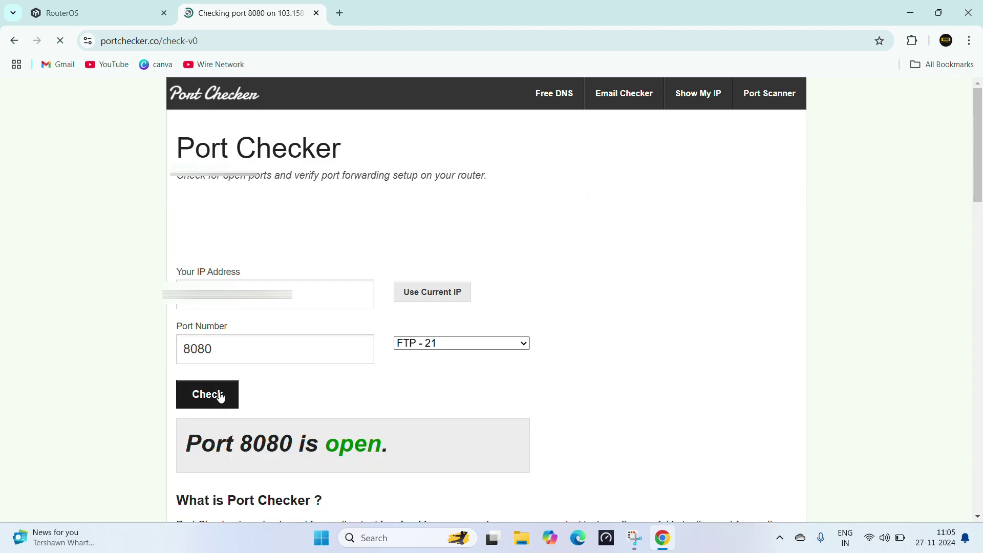
pyautogui.scroll(-2, 410, 301)
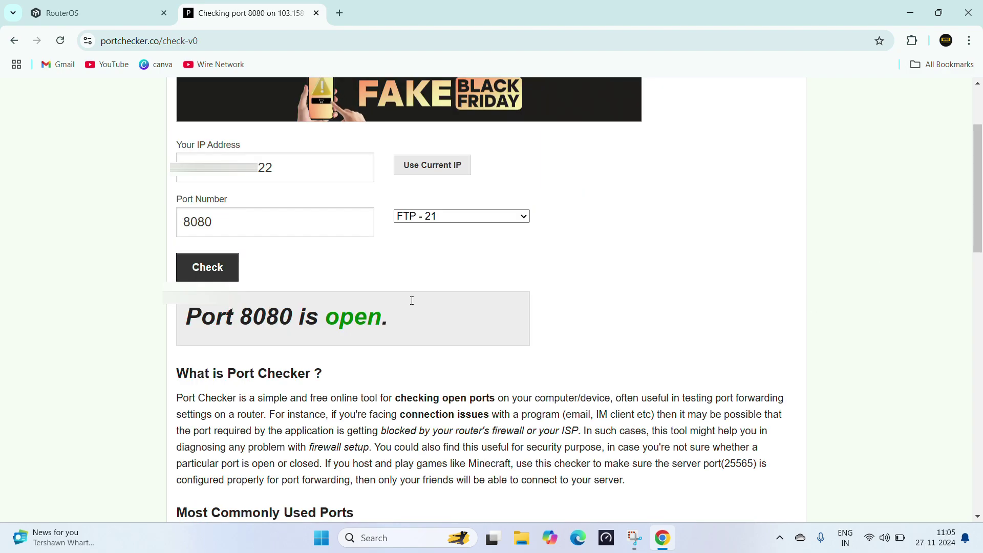
pyautogui.moveTo(410, 300); pyautogui.dragTo(171, 318)
pyautogui.click(450, 291)
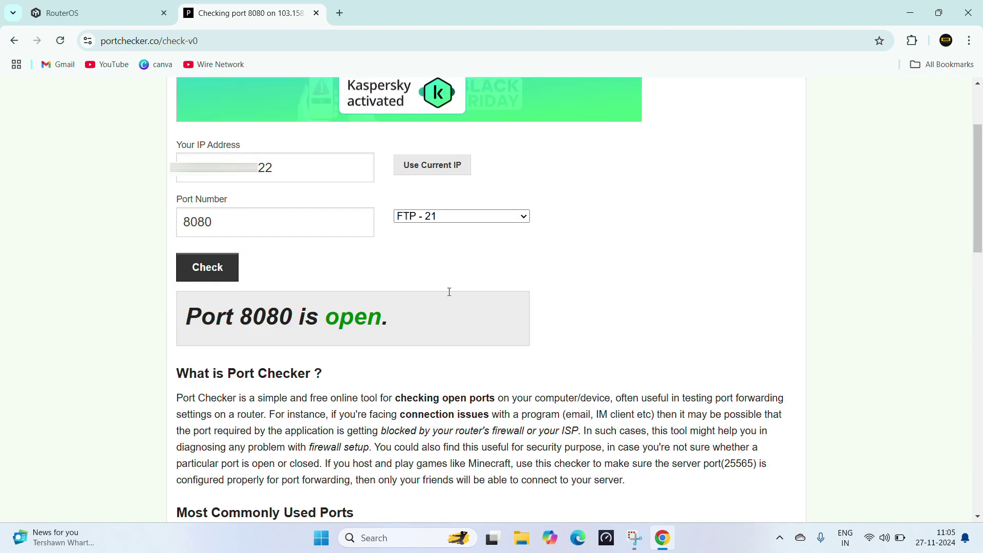